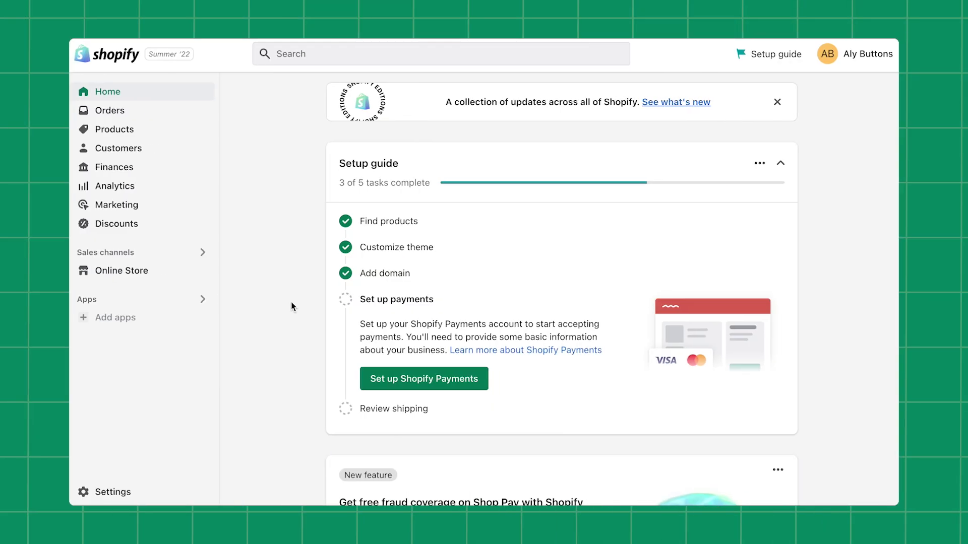
Step: Open the most recent order in the orders list and duplicate it
left_click(171, 115)
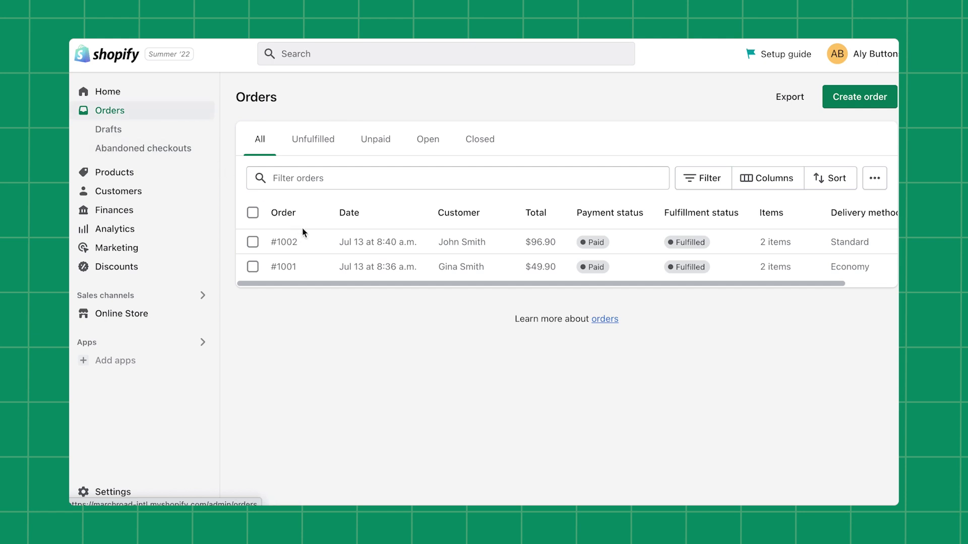
left_click(319, 248)
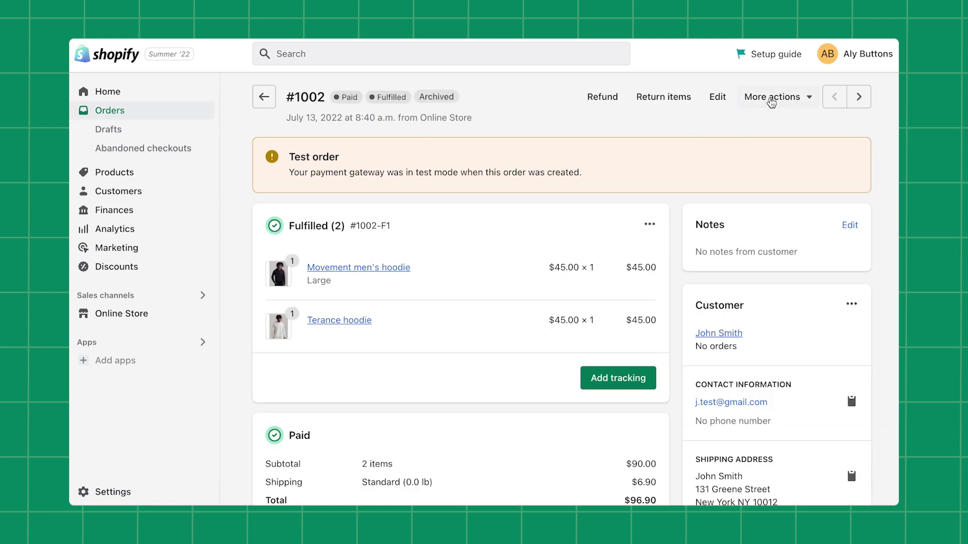
left_click(771, 101)
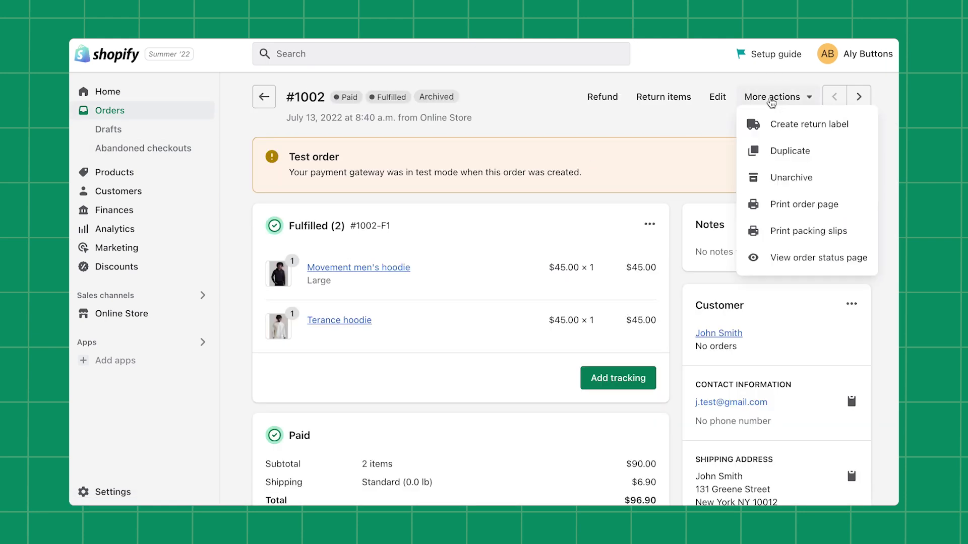
left_click(803, 152)
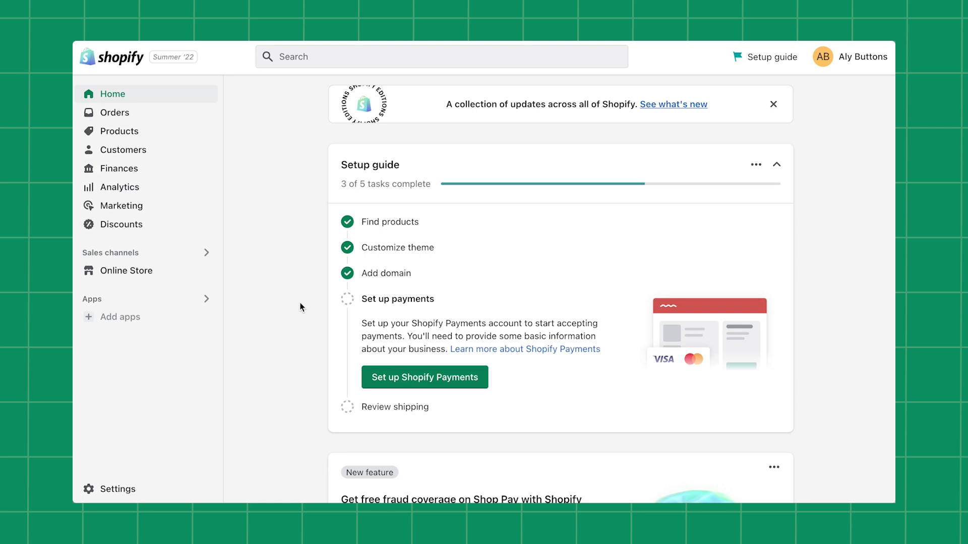
Step: Create a new order and add the Medium variant of the Comfort men's tee from all products
left_click(168, 117)
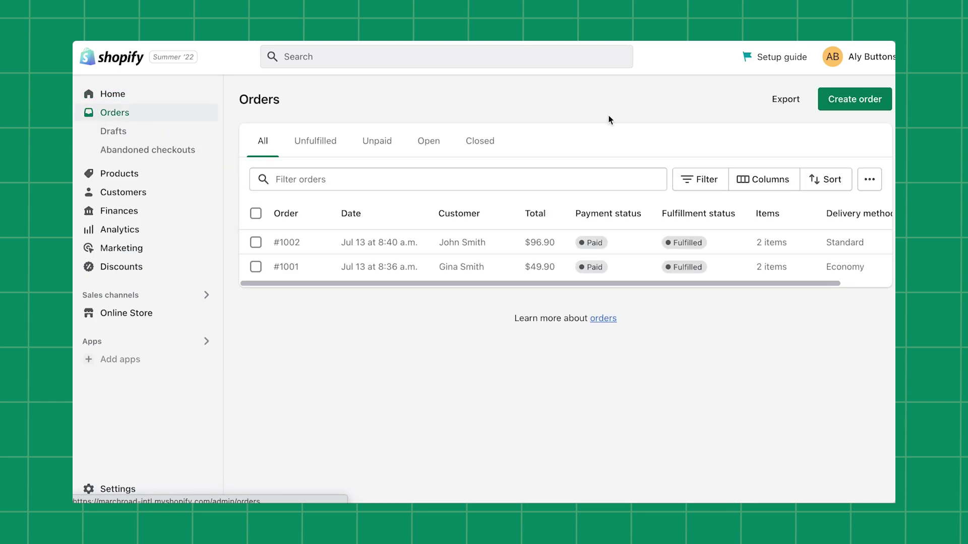
left_click(834, 106)
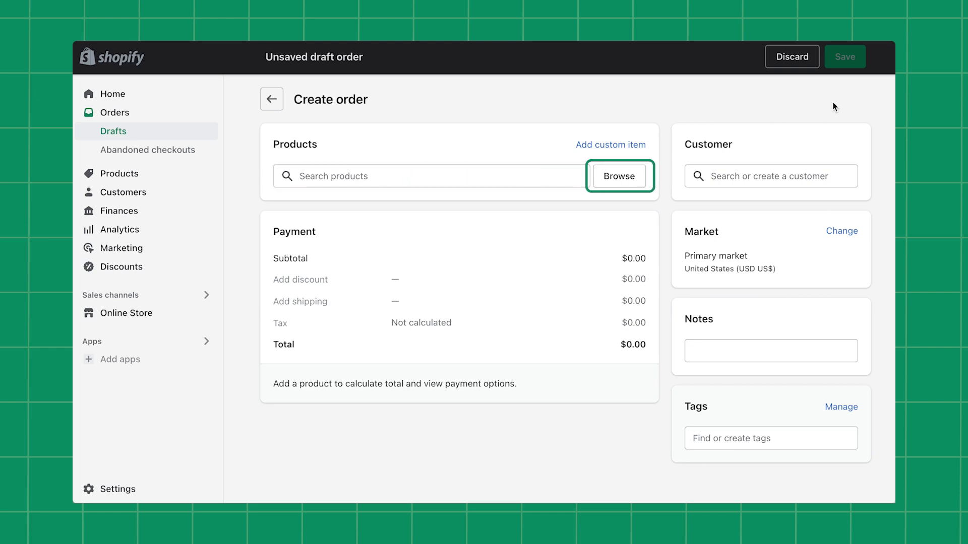
left_click(630, 179)
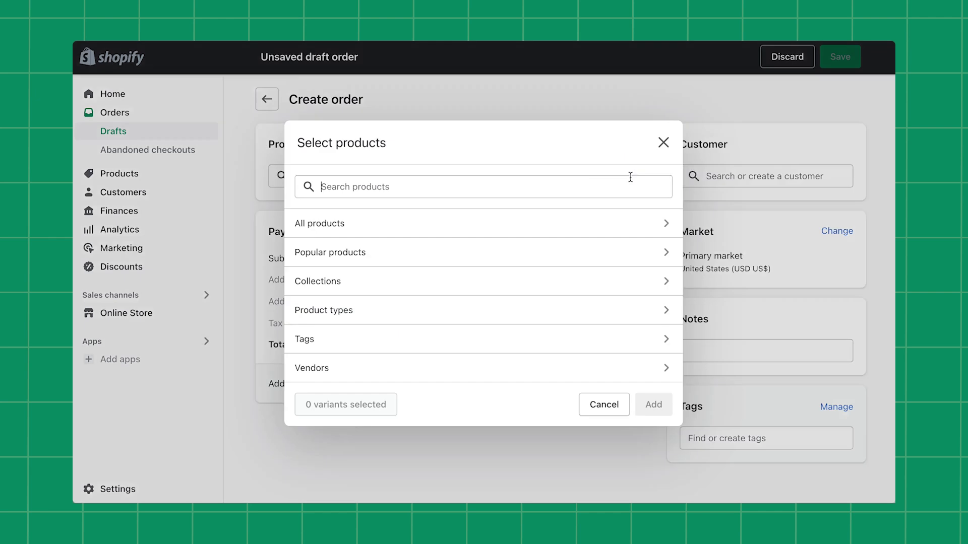
left_click(566, 221)
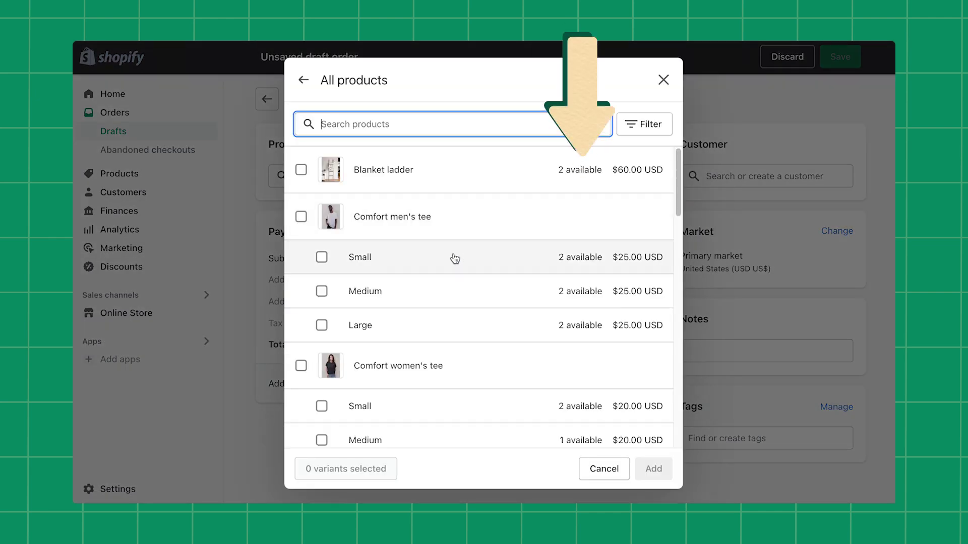
left_click(321, 292)
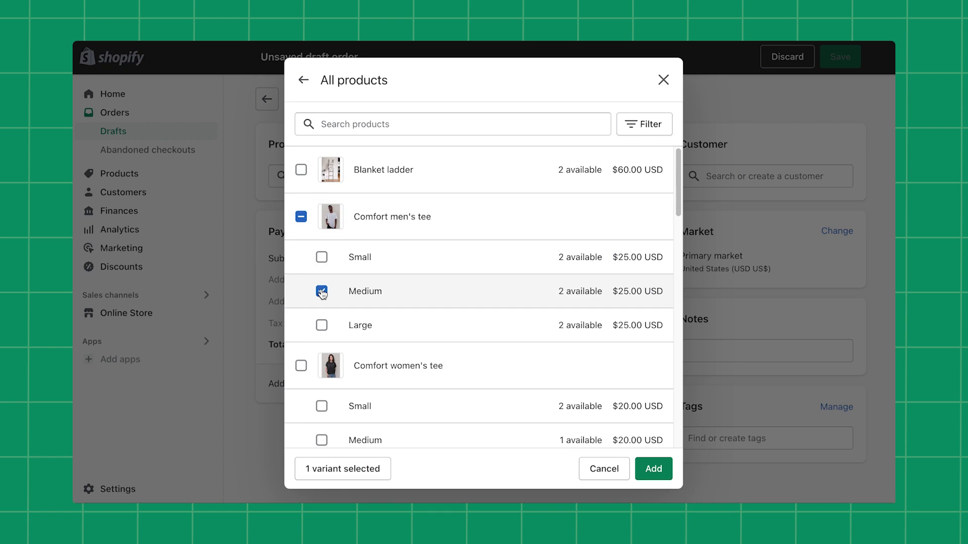
left_click(654, 469)
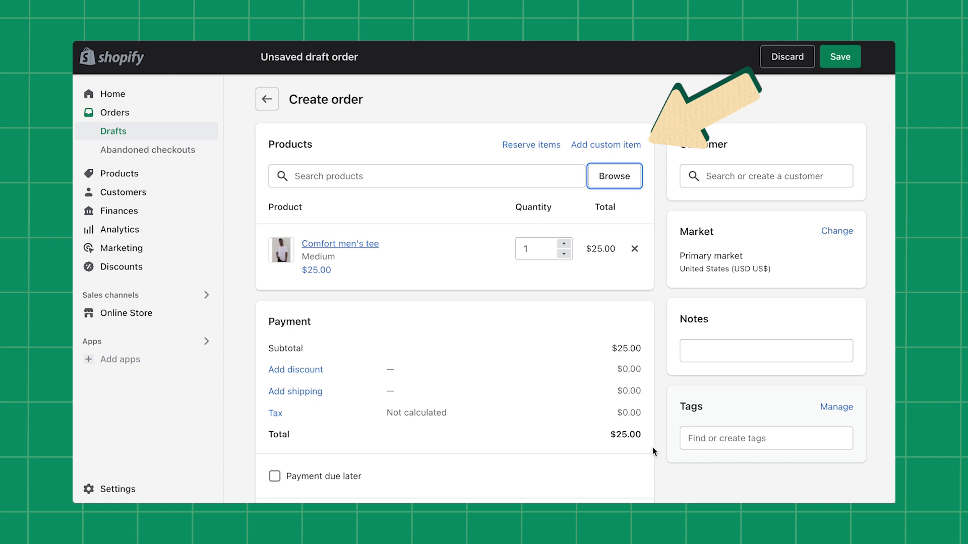
Step: Add a custom item named Custom t-shirt priced at US$30.00, as a taxed physical product weighing 0.5 kg
left_click(619, 148)
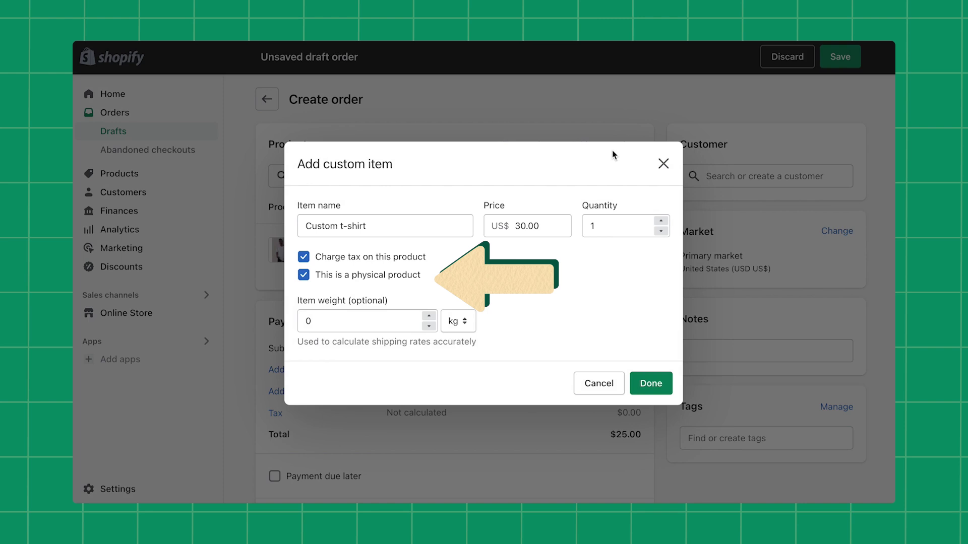
type(".5")
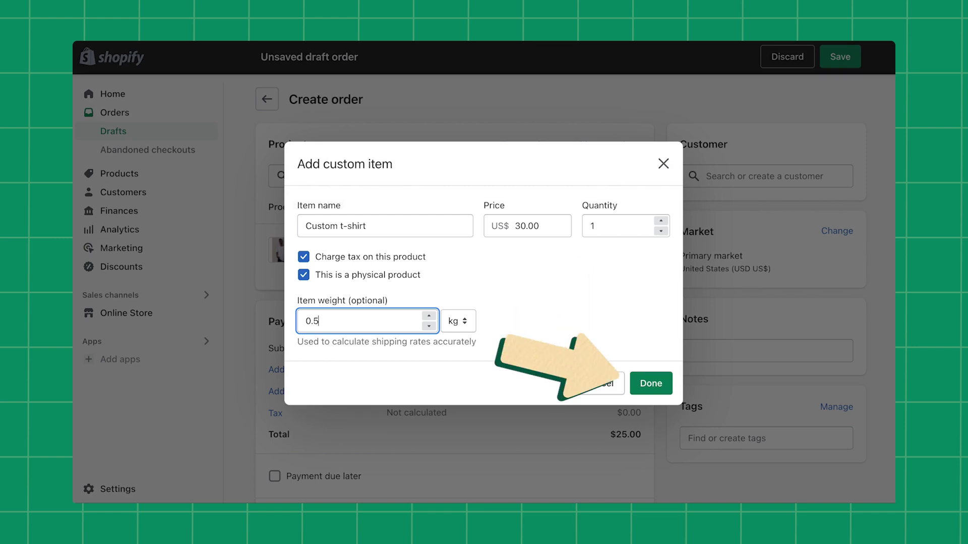
left_click(655, 388)
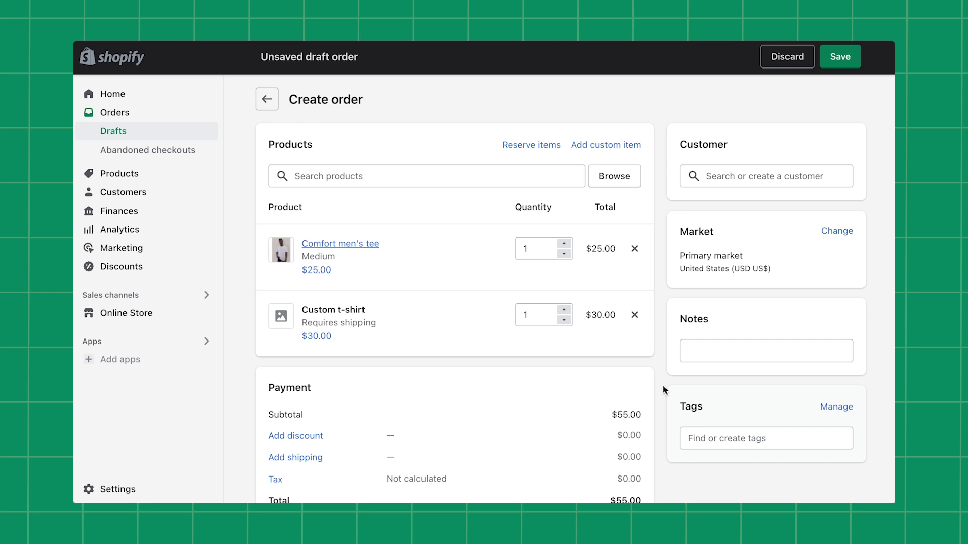
Step: Assign the first suggested existing customer to the draft order and remove that customer again
left_click(761, 176)
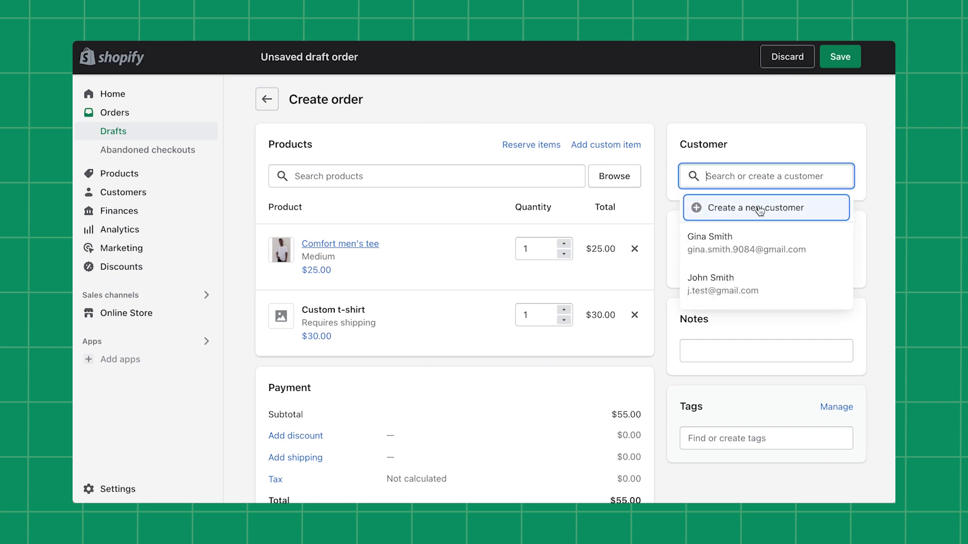
left_click(764, 244)
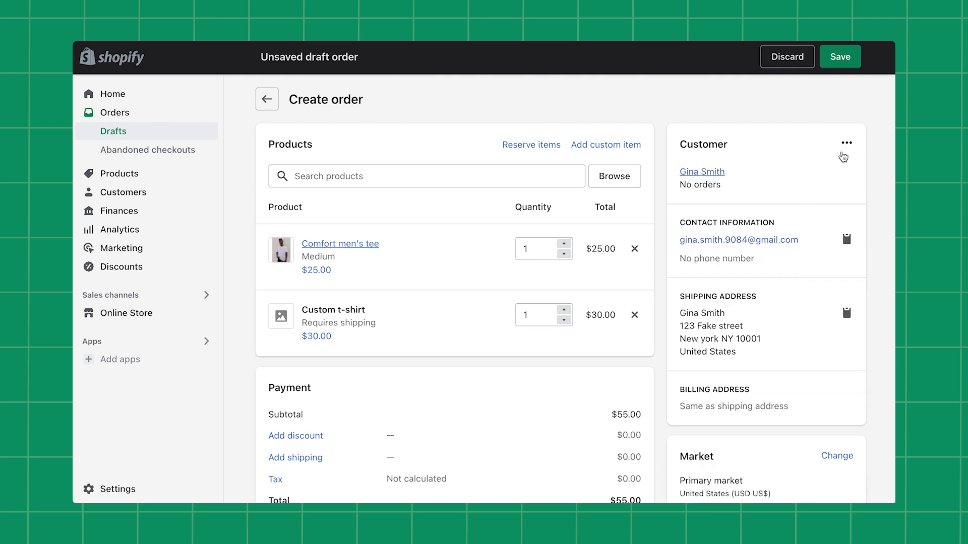
left_click(848, 145)
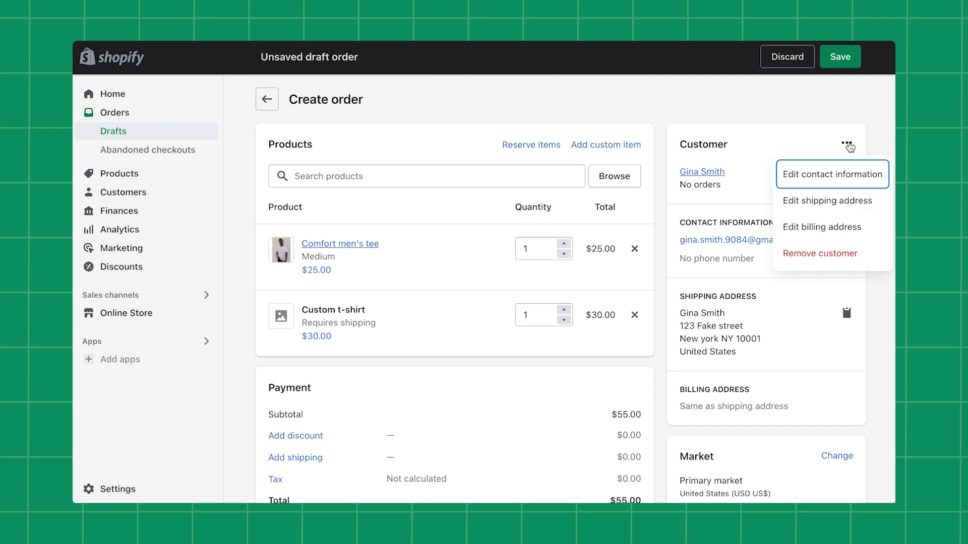
left_click(863, 257)
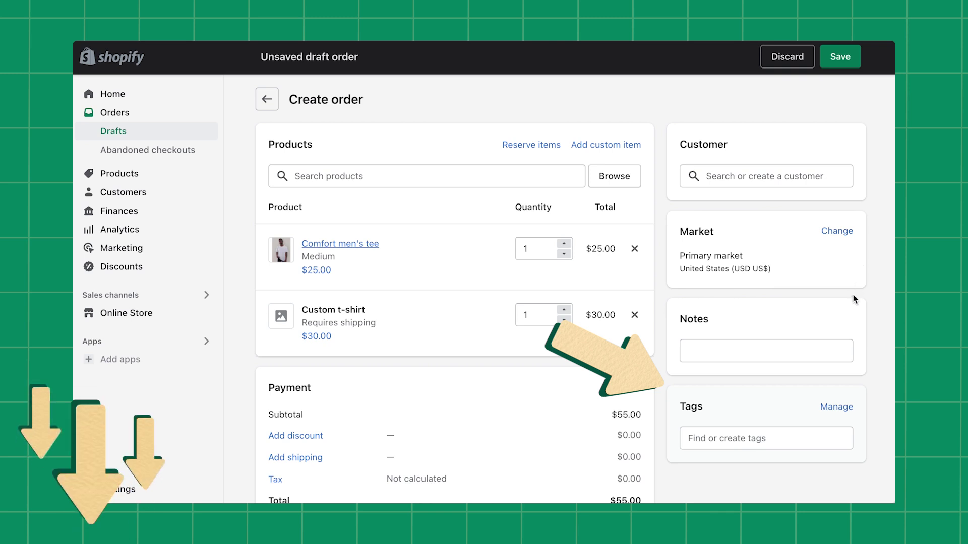
Step: Add the tag "custom order" to the draft order
left_click(762, 442)
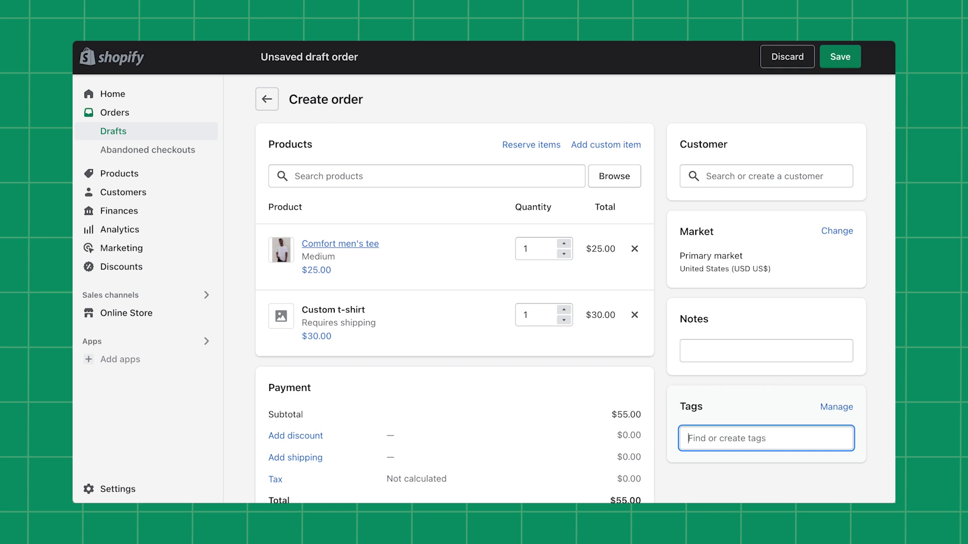
type("custom order")
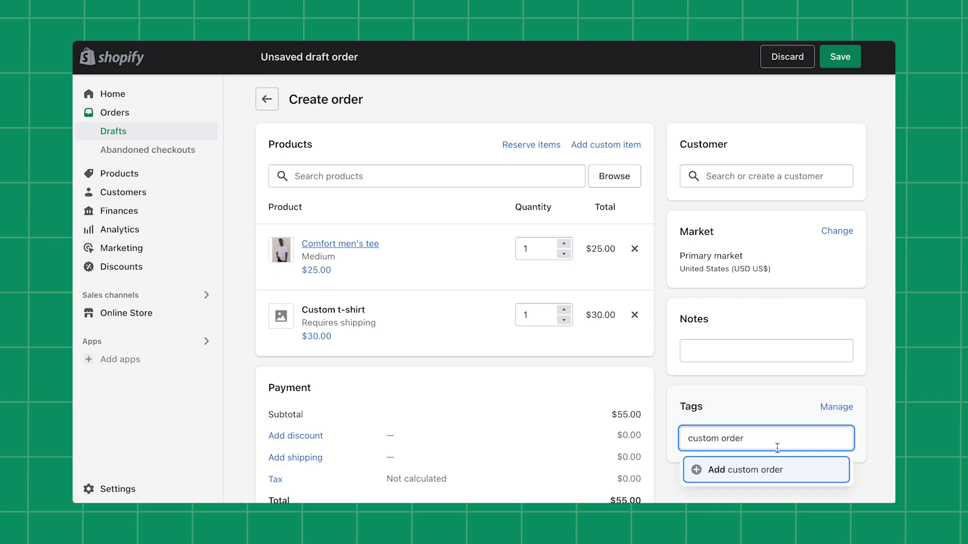
left_click(809, 472)
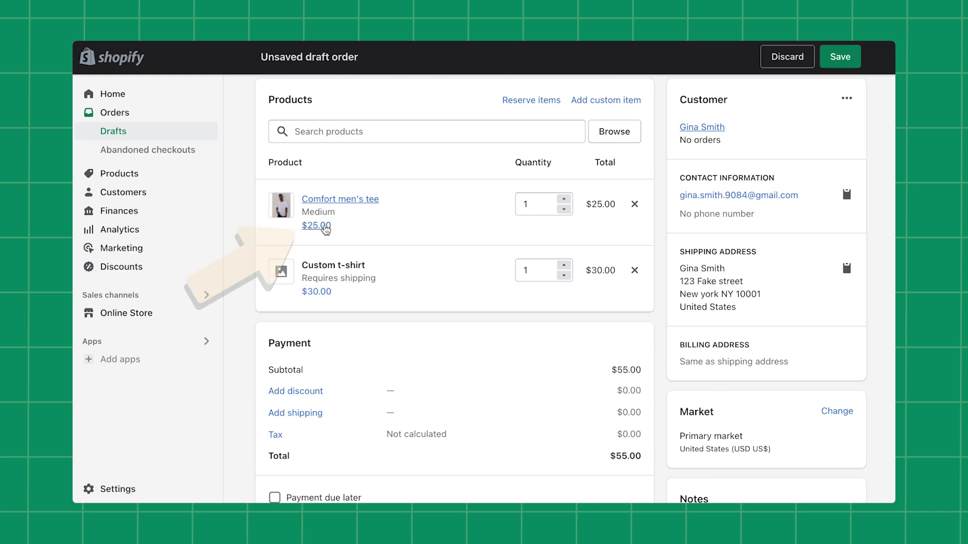
Step: Apply a 5% discount to the Comfort men's tee line item
left_click(325, 228)
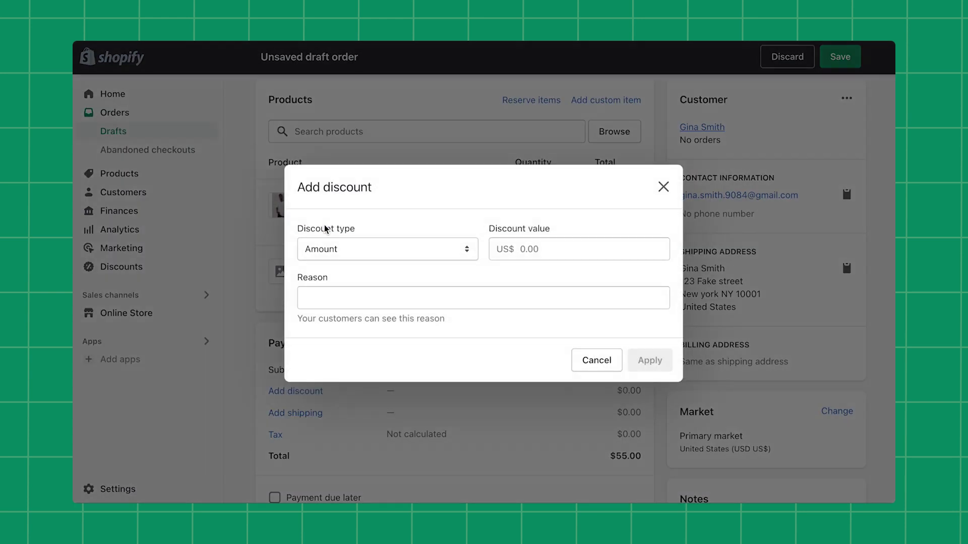
left_click(366, 252)
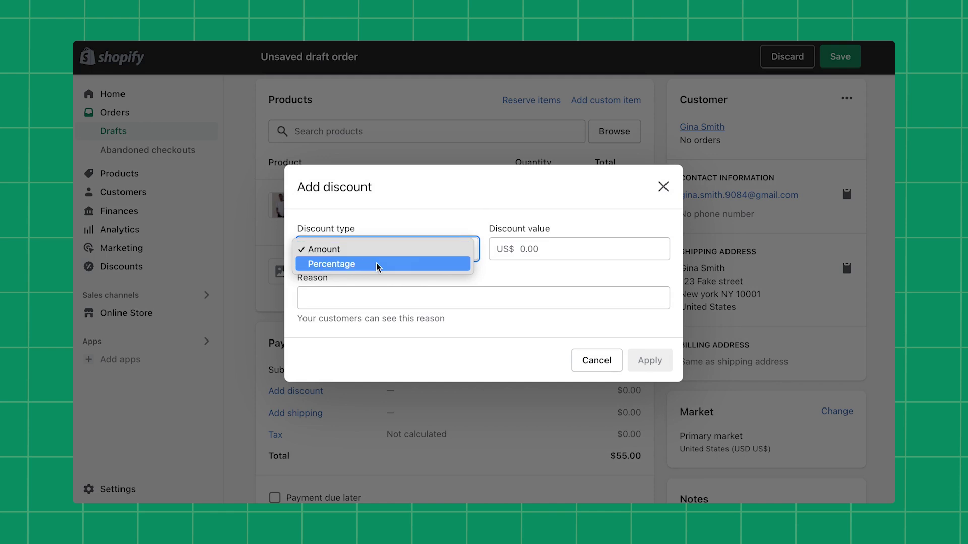
left_click(379, 267)
left_click(509, 250)
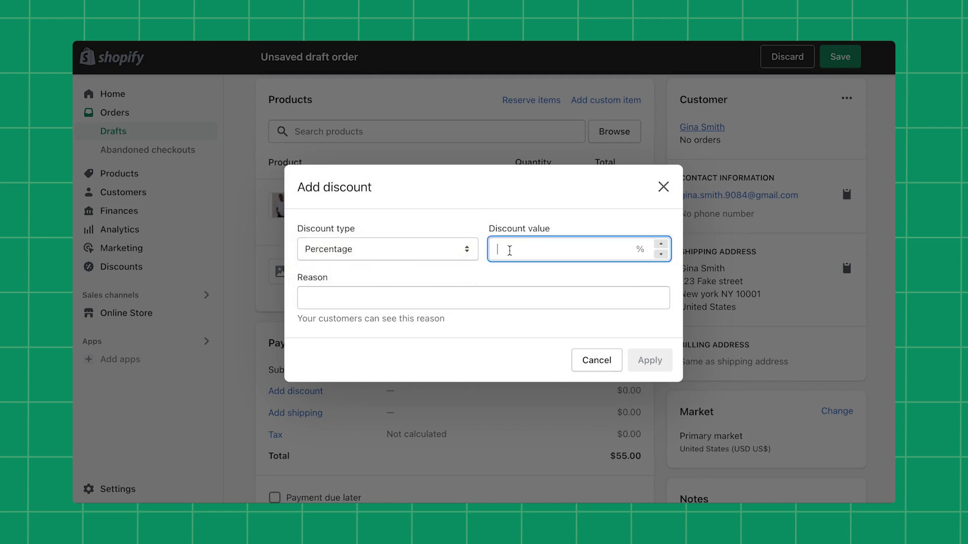
type("5")
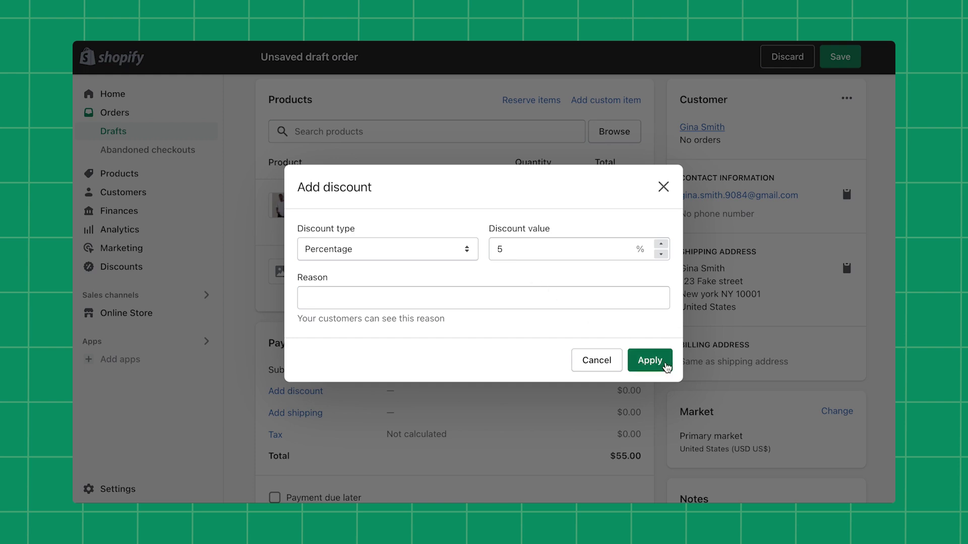
left_click(650, 360)
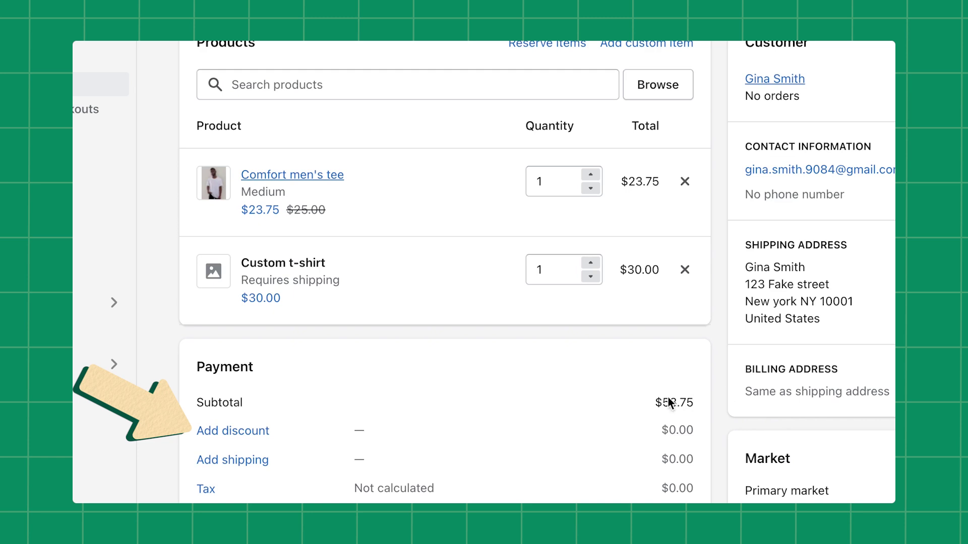
Step: Apply a fixed-amount discount of US$10 to the whole order
left_click(250, 430)
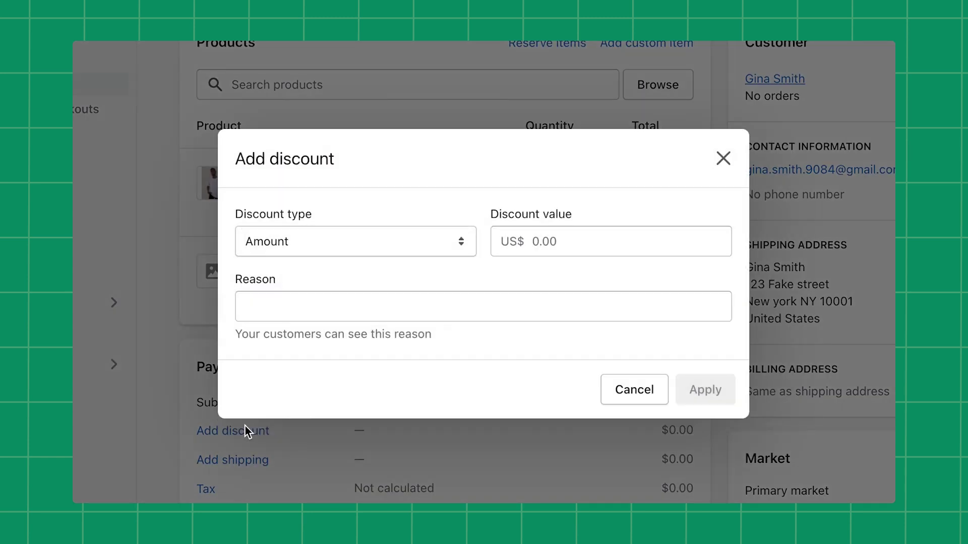
left_click(575, 244)
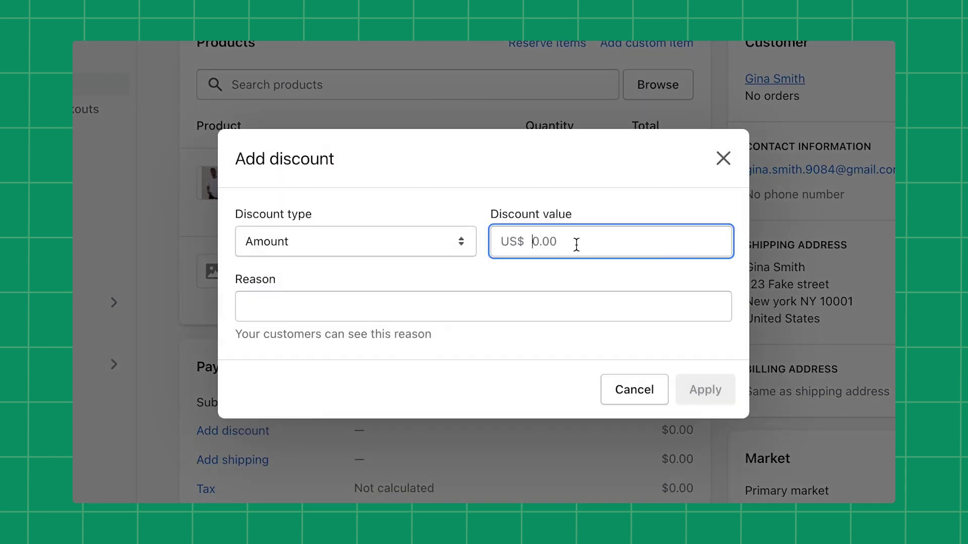
type("10")
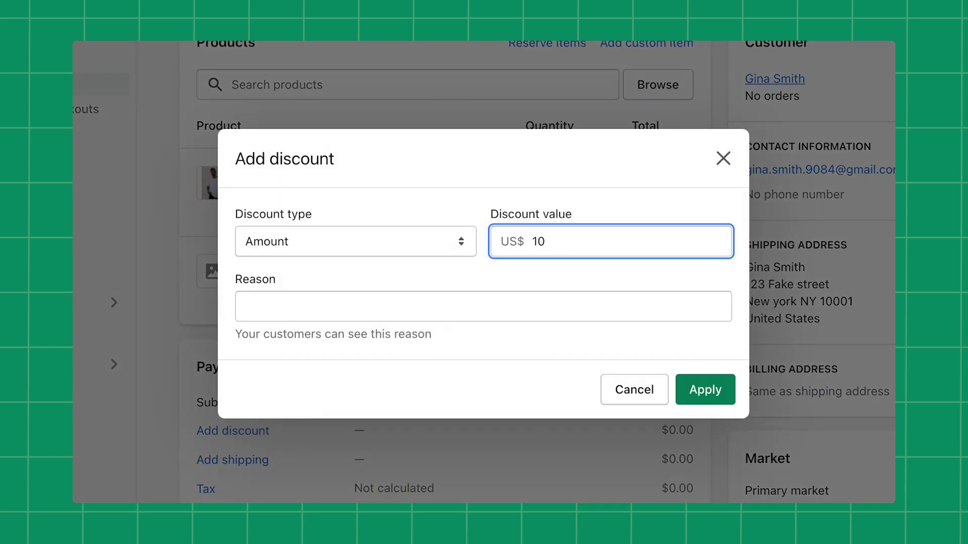
left_click(716, 401)
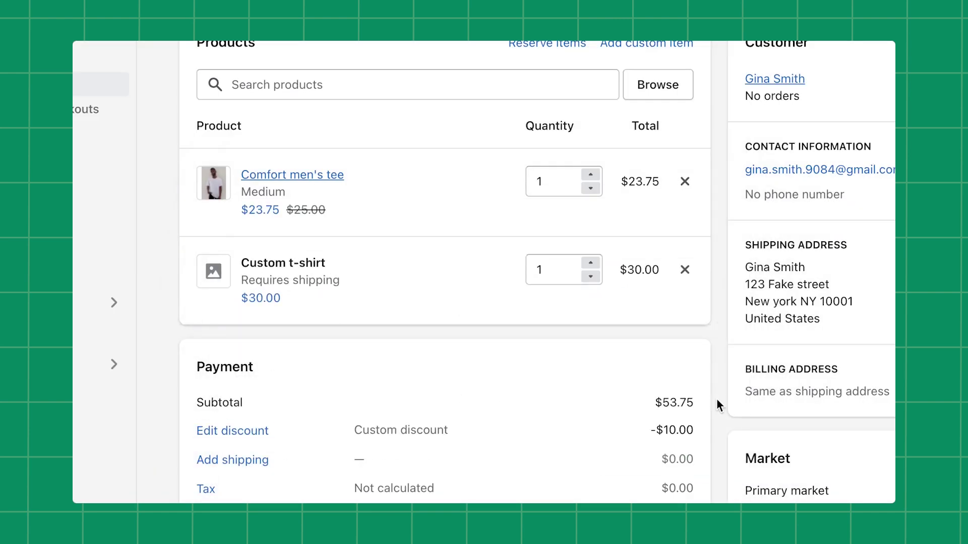
Step: Add Economy shipping at US$4.90 to the order
left_click(254, 462)
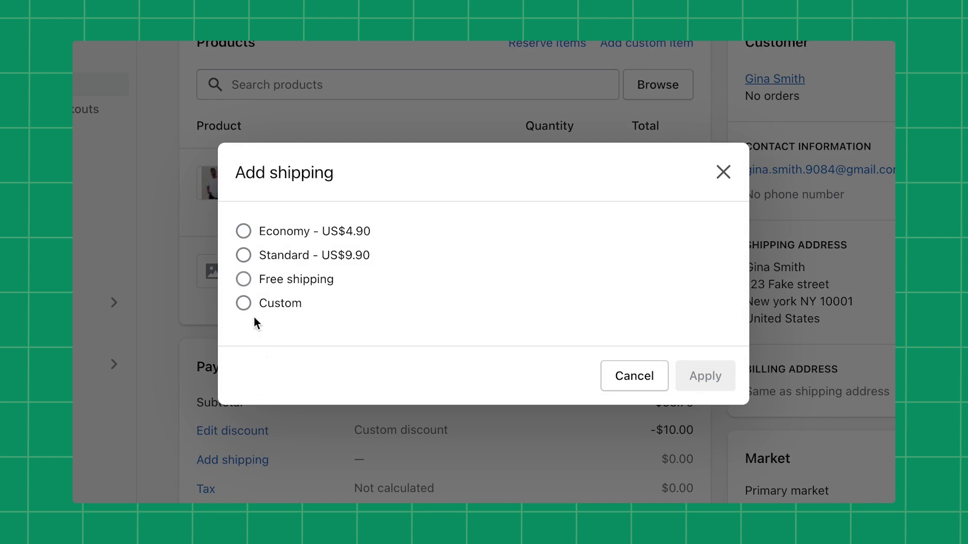
left_click(245, 232)
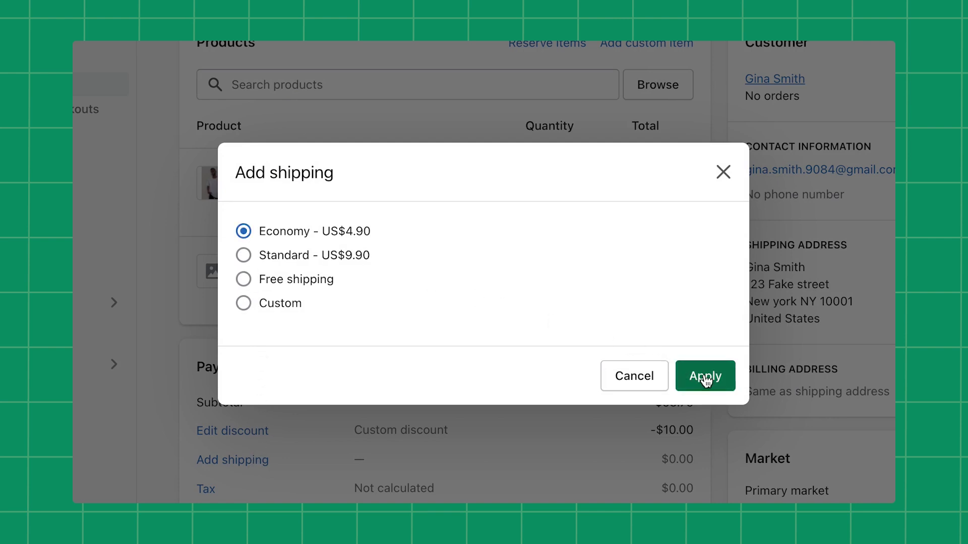
left_click(730, 387)
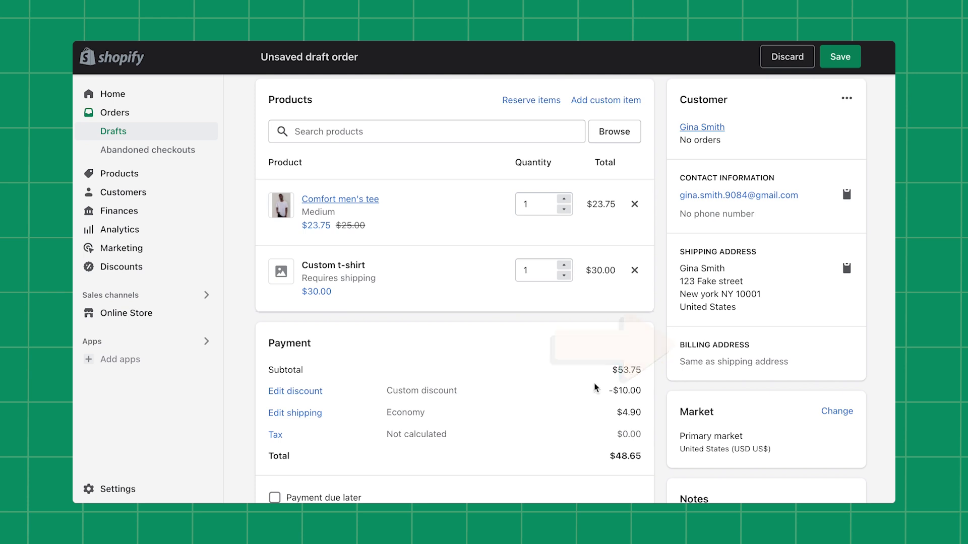
Step: Turn off charging taxes for the draft order
left_click(279, 436)
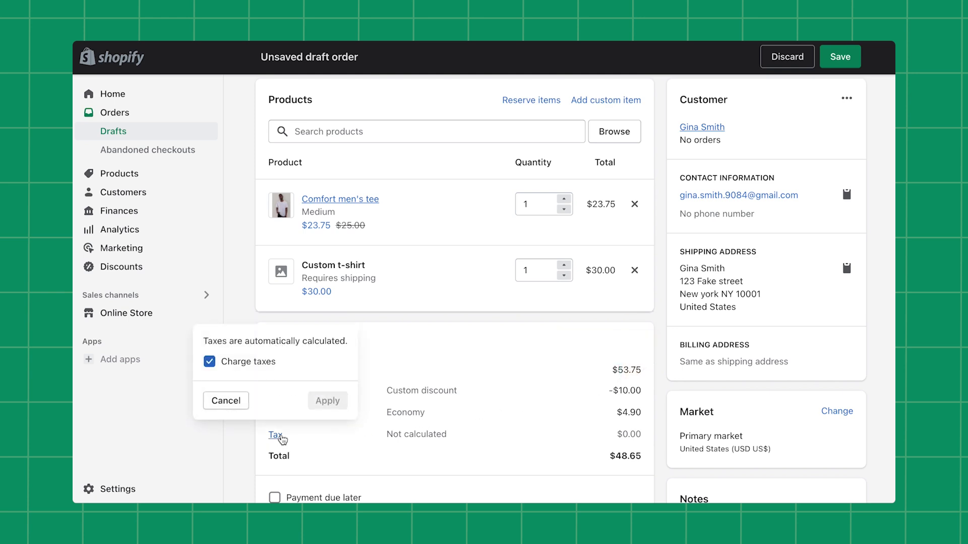
left_click(209, 361)
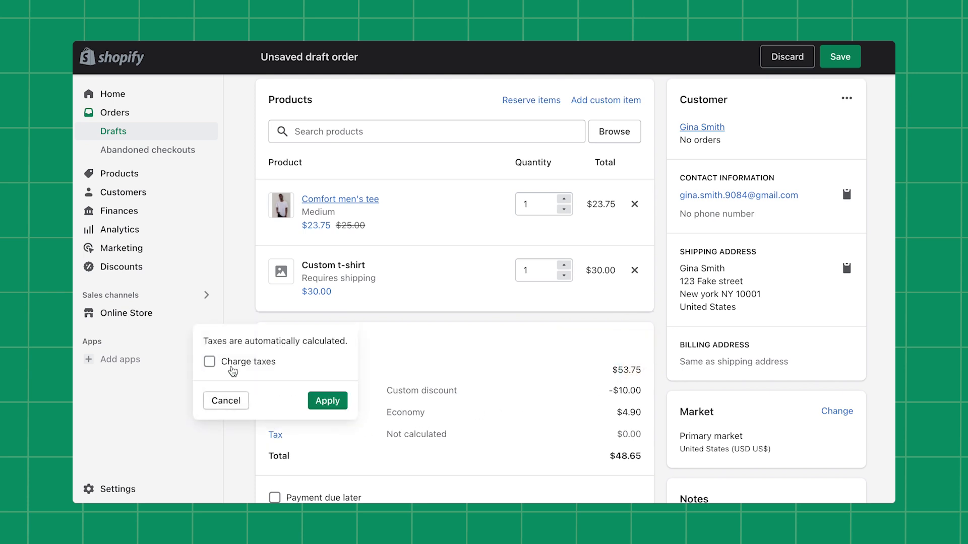
left_click(330, 402)
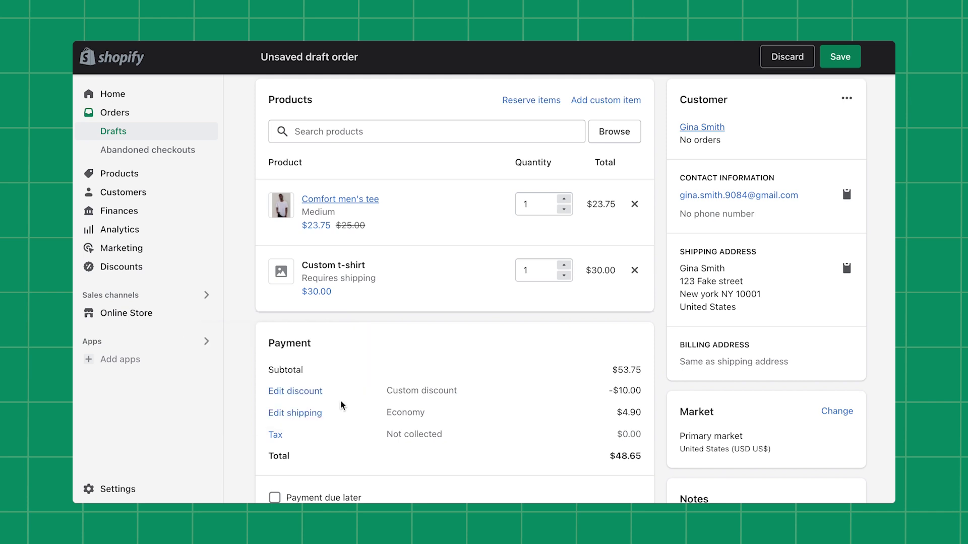